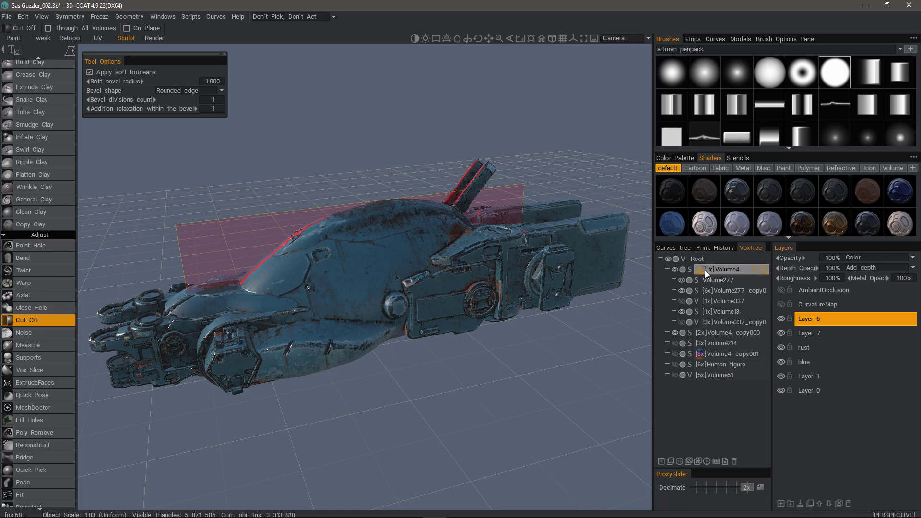
- Compare the sculpting tools available for the voxel layer Volume51 with those for the surface layer Volume4, ending on Volume4
{"action": "left_click", "coordinate": [718, 270]}
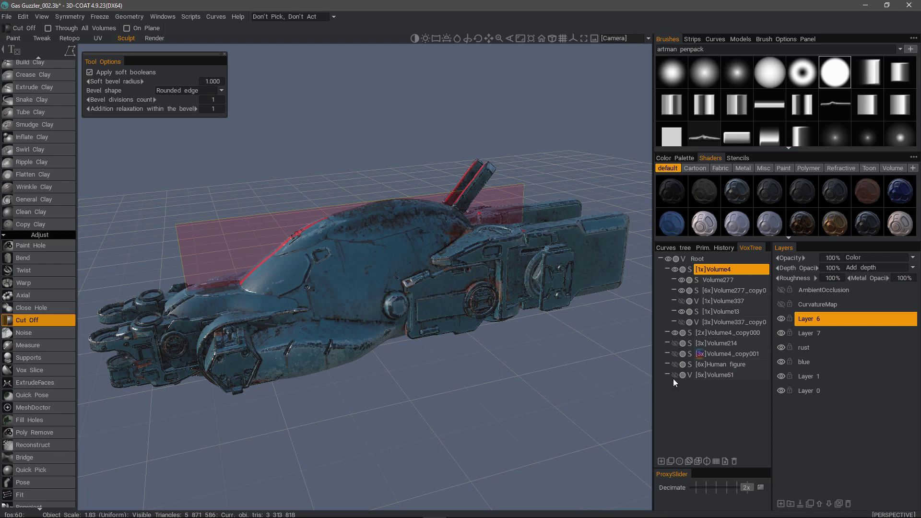
{"action": "left_click", "coordinate": [729, 375]}
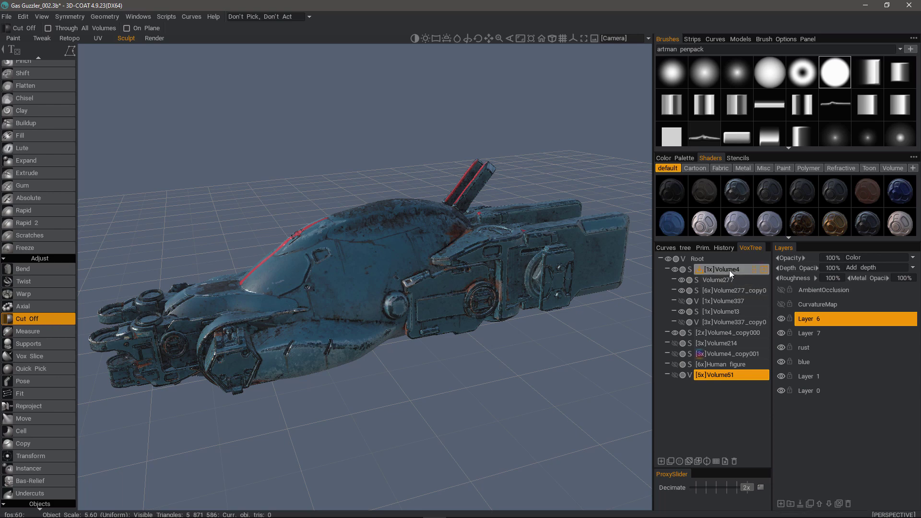
{"action": "left_click", "coordinate": [712, 376]}
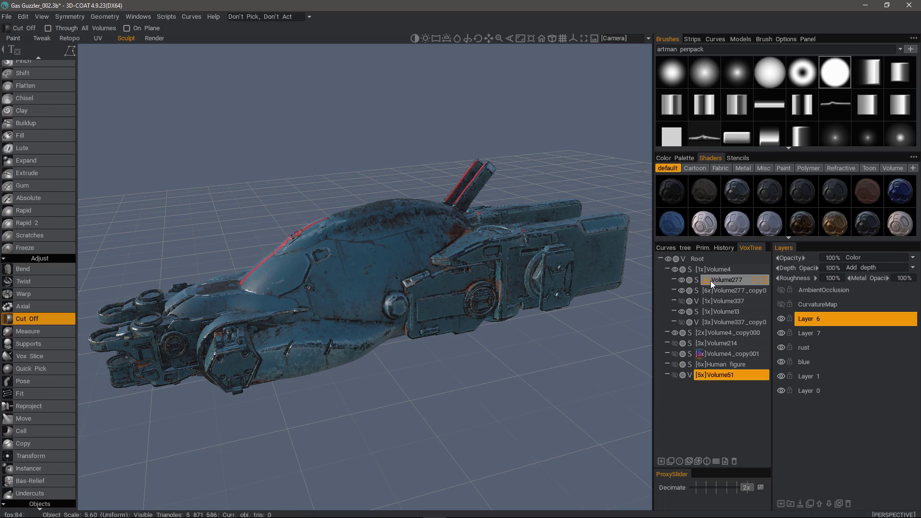
{"action": "left_click", "coordinate": [725, 269]}
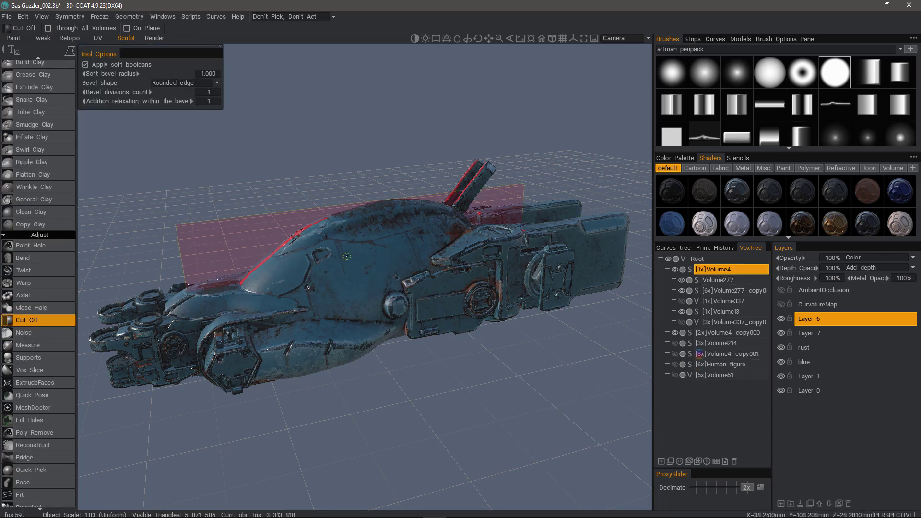
- Review the bevel shape choices for the Cut Off tool's soft booleans, keeping Rounded edge
{"action": "left_click_drag", "start_coordinate": [360, 275], "coordinate": [287, 278], "text": "alt"}
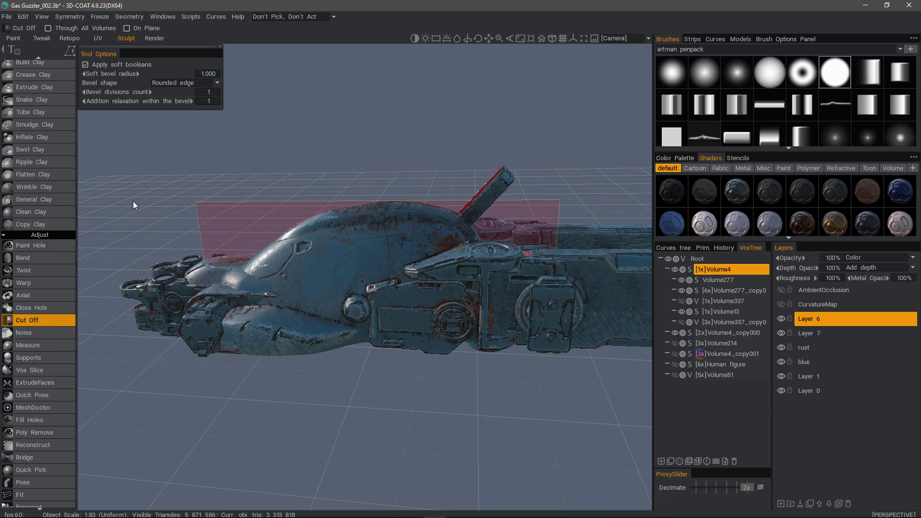
{"action": "left_click", "coordinate": [163, 85]}
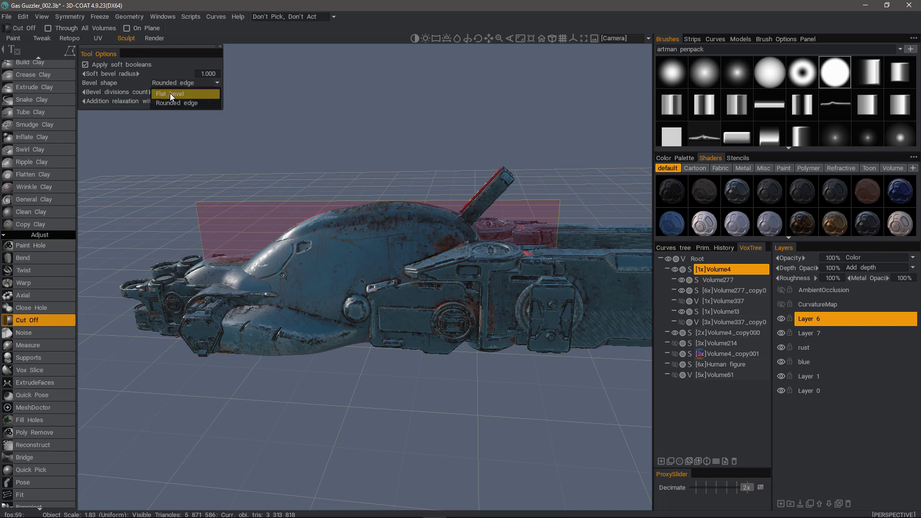
{"action": "left_click", "coordinate": [188, 83]}
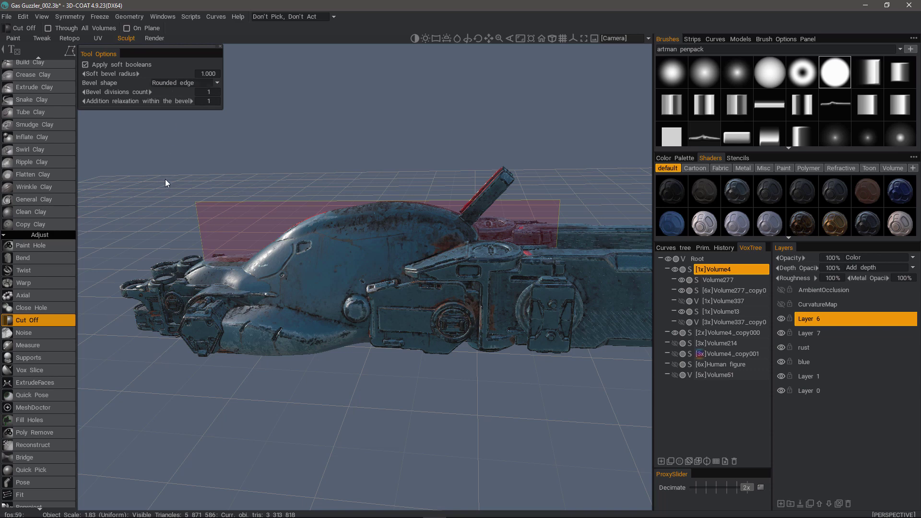
- Show the model in an orthographic right view and make Volume277 the active layer
{"action": "left_click", "coordinate": [554, 39]}
{"action": "left_click", "coordinate": [616, 38]}
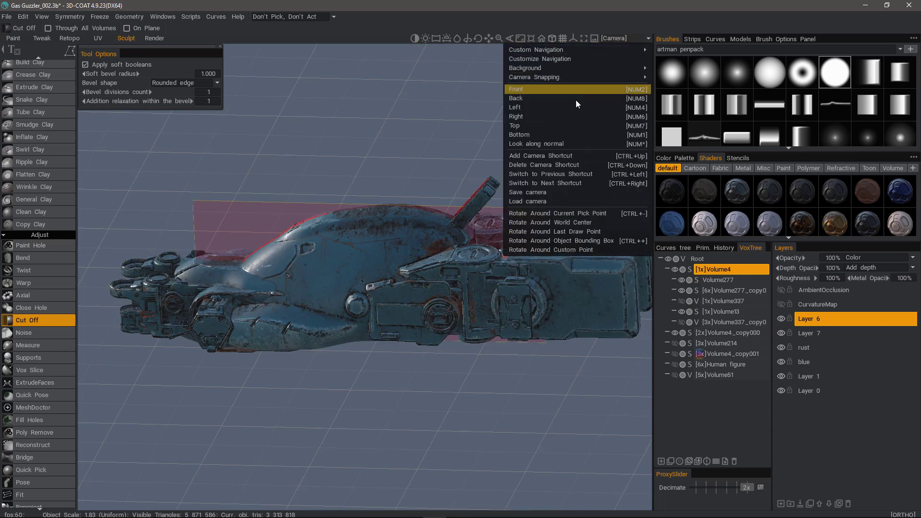
{"action": "left_click", "coordinate": [539, 116]}
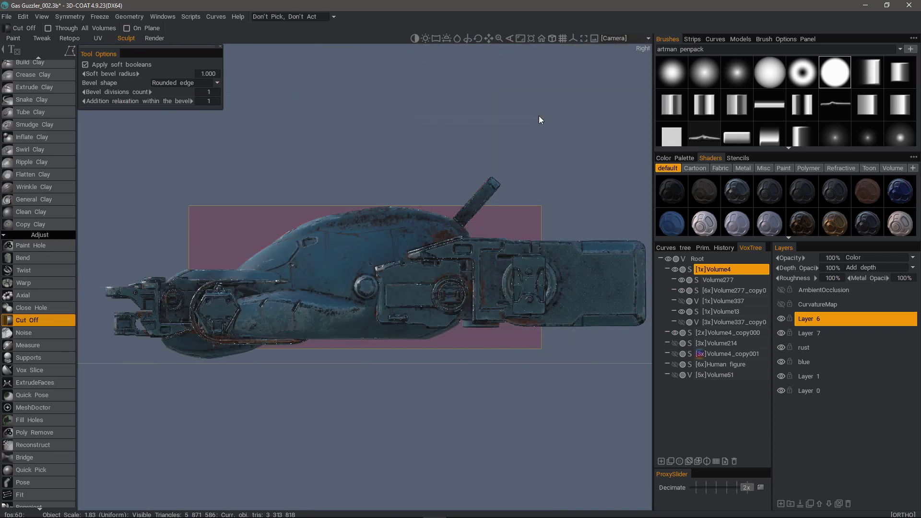
{"action": "left_click", "coordinate": [727, 280]}
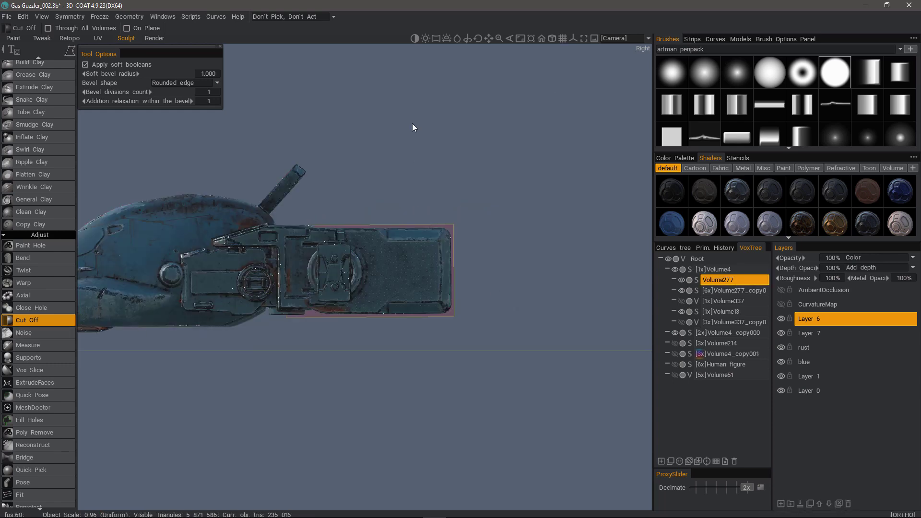
- Turn off the depth limit for the Cut Off tool
{"action": "mouse_move", "coordinate": [70, 54]}
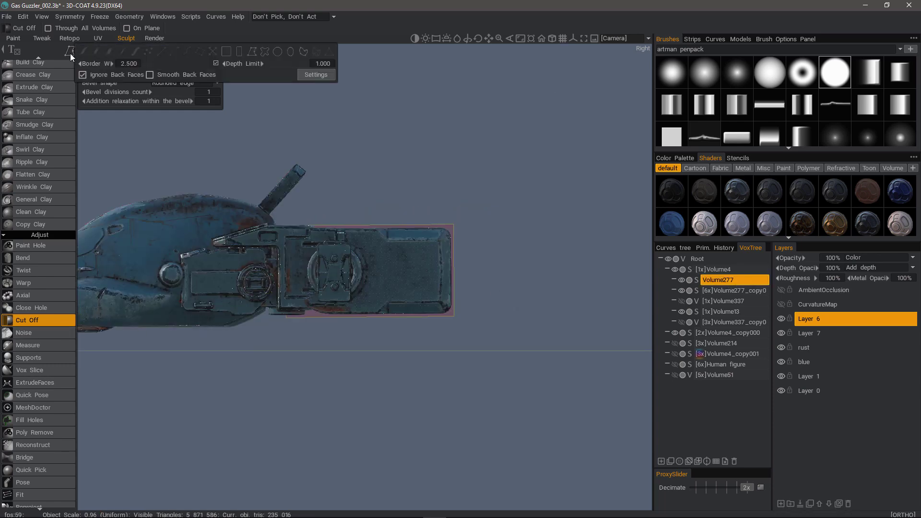
{"action": "left_click", "coordinate": [216, 64]}
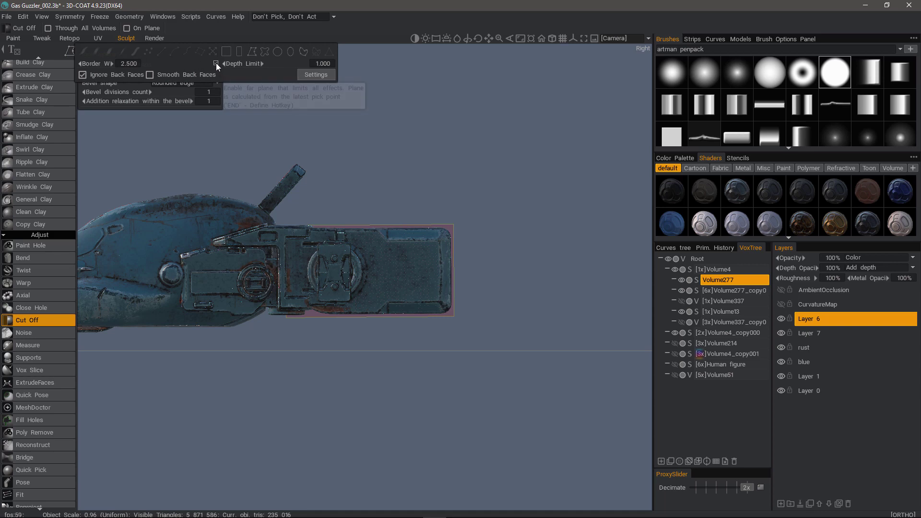
{"action": "left_click", "coordinate": [216, 64]}
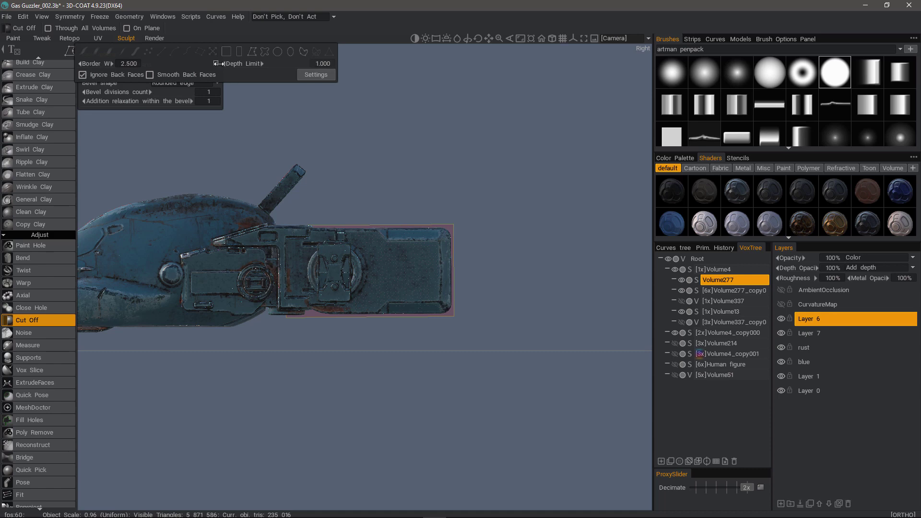
{"action": "left_click", "coordinate": [216, 63]}
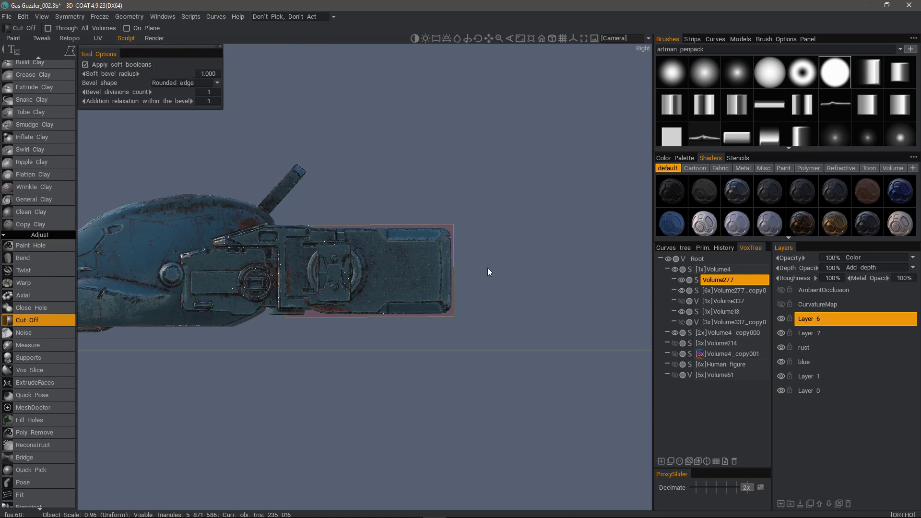
- Switch the Cut Off selection shape to the rectangle for cutting the rear panel of Volume277
{"action": "right_click_drag", "start_coordinate": [486, 267], "coordinate": [624, 269]}
{"action": "key", "text": "w"}
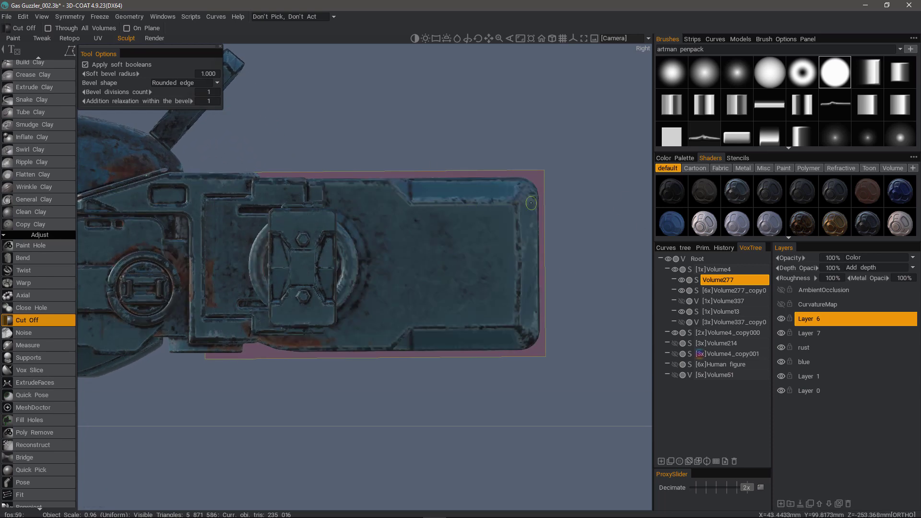
{"action": "key", "text": "s"}
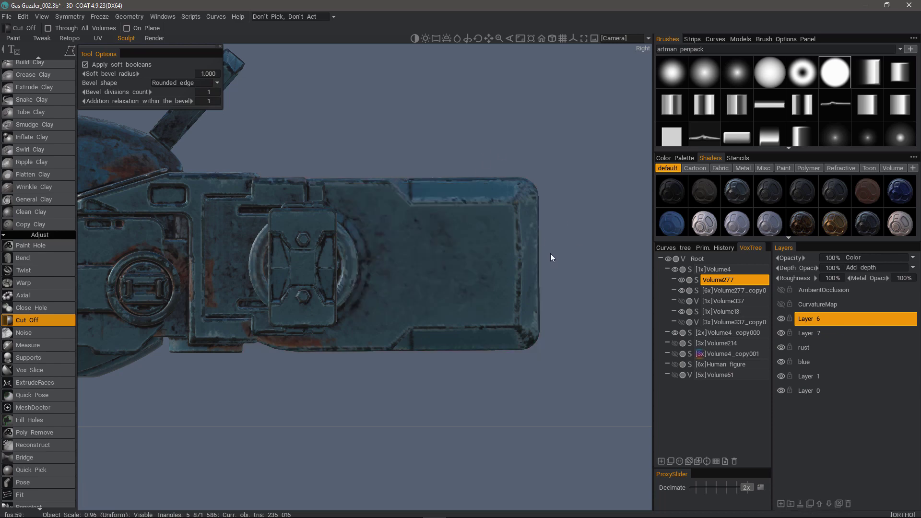
{"action": "key", "text": "e"}
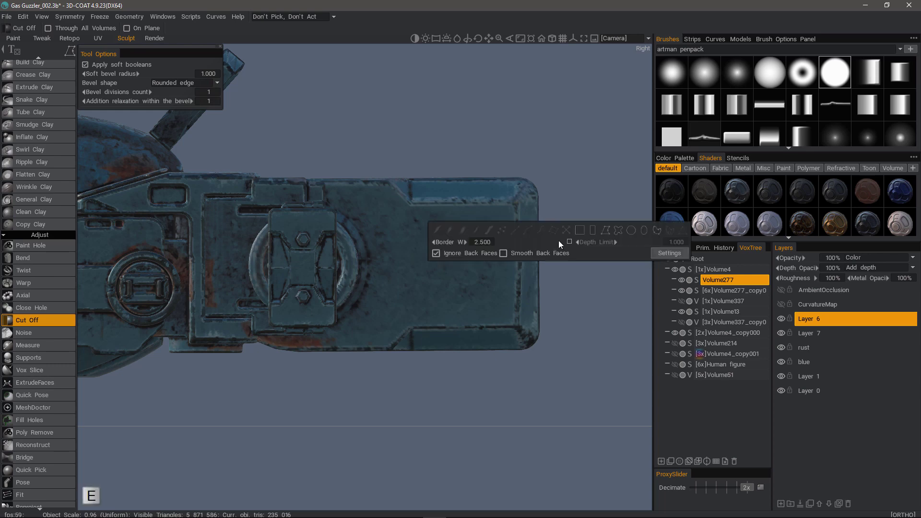
{"action": "left_click", "coordinate": [593, 231]}
{"action": "left_click", "coordinate": [71, 51]}
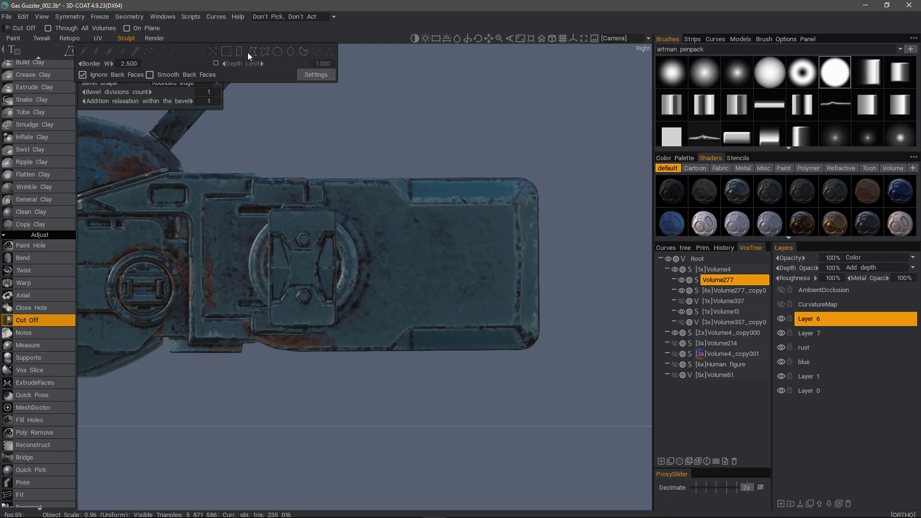
{"action": "key", "text": "e"}
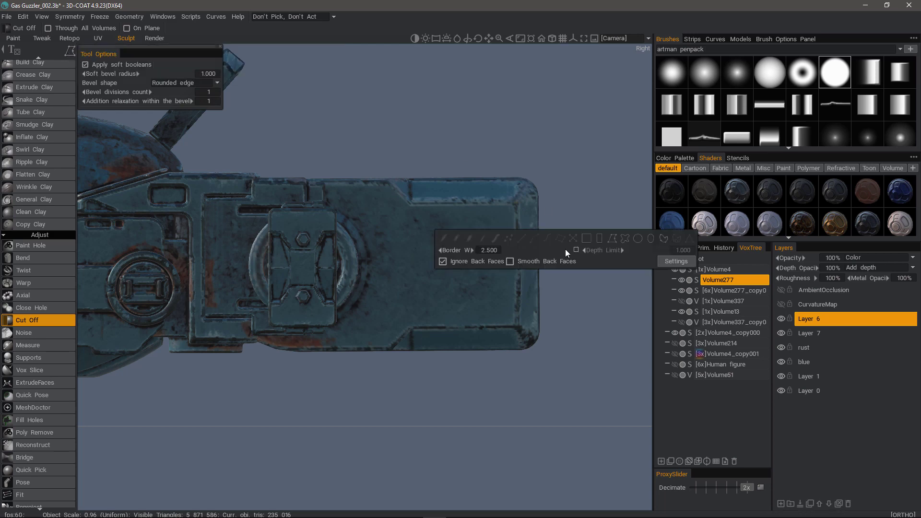
{"action": "left_click", "coordinate": [599, 241]}
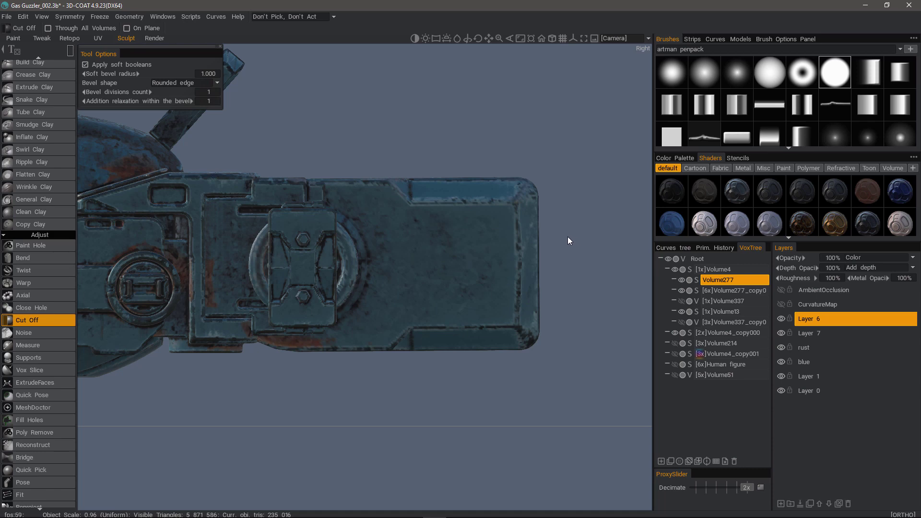
- Cut a narrow horizontal slot inward from the outer end of the rear panel with soft booleans applied
{"action": "left_click_drag", "start_coordinate": [576, 227], "coordinate": [414, 235]}
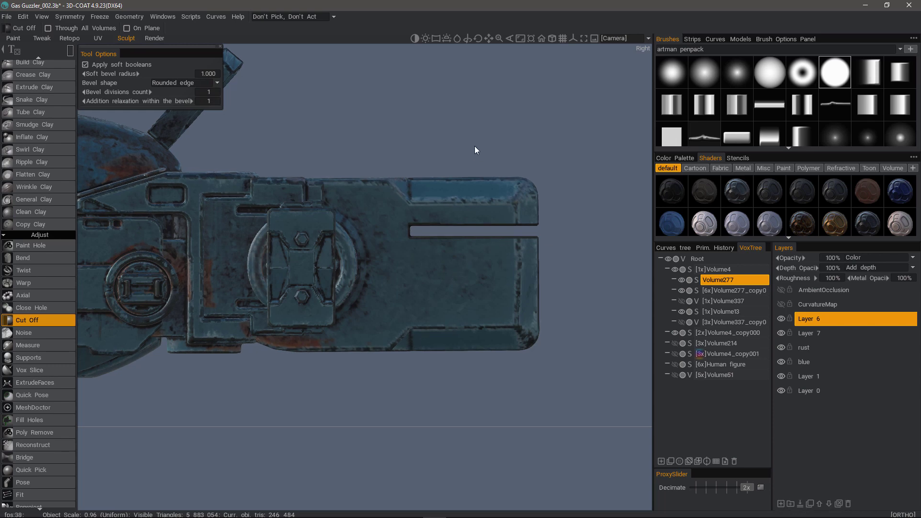
{"action": "scroll", "coordinate": [466, 164], "scroll_direction": "up", "scroll_amount": 1}
{"action": "scroll", "coordinate": [96, 65], "scroll_direction": "up", "scroll_amount": 4}
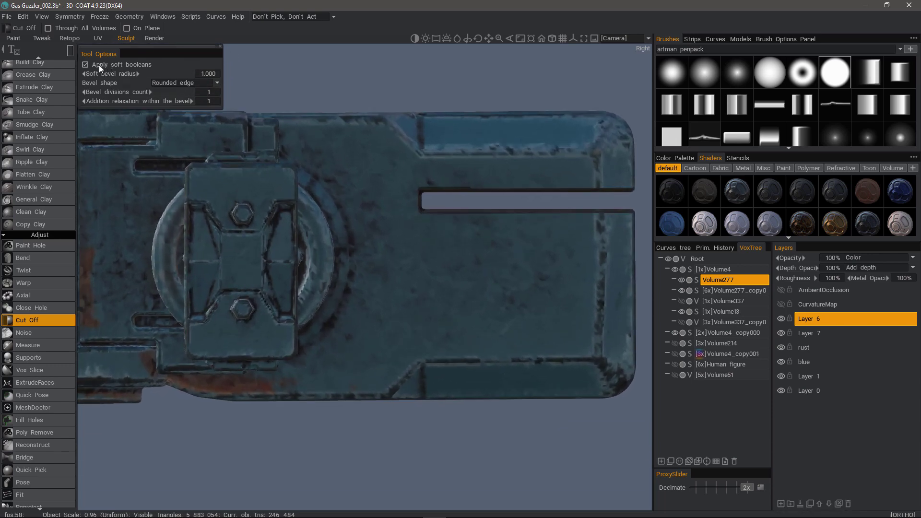
{"action": "scroll", "coordinate": [421, 243], "scroll_direction": "up", "scroll_amount": 5}
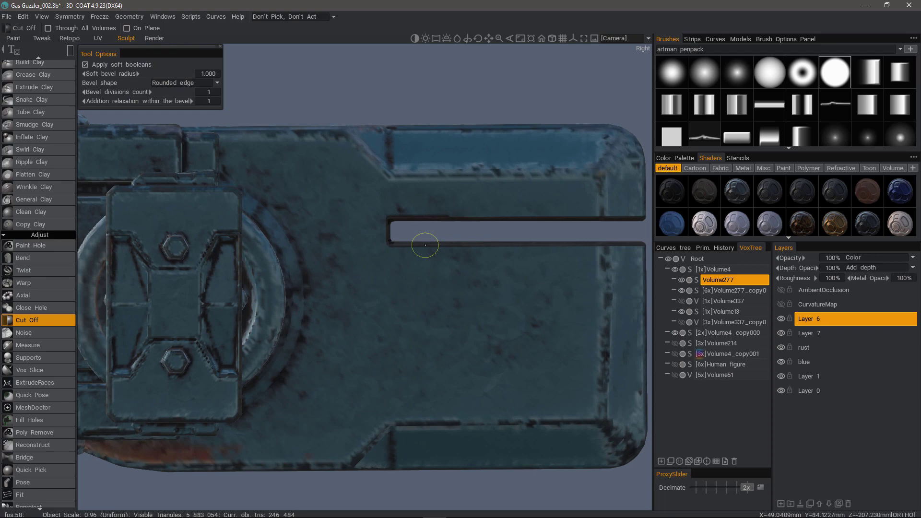
{"action": "scroll", "coordinate": [376, 232], "scroll_direction": "down", "scroll_amount": 4}
- Show the mesh wireframe and inspect the slot's beveled edges in perspective
{"action": "key", "text": "w"}
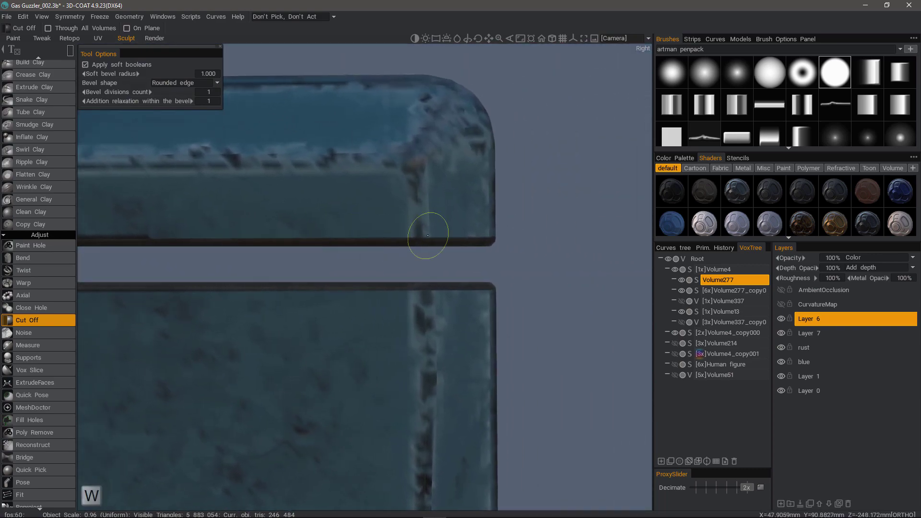
{"action": "scroll", "coordinate": [349, 197], "scroll_direction": "down", "scroll_amount": 2}
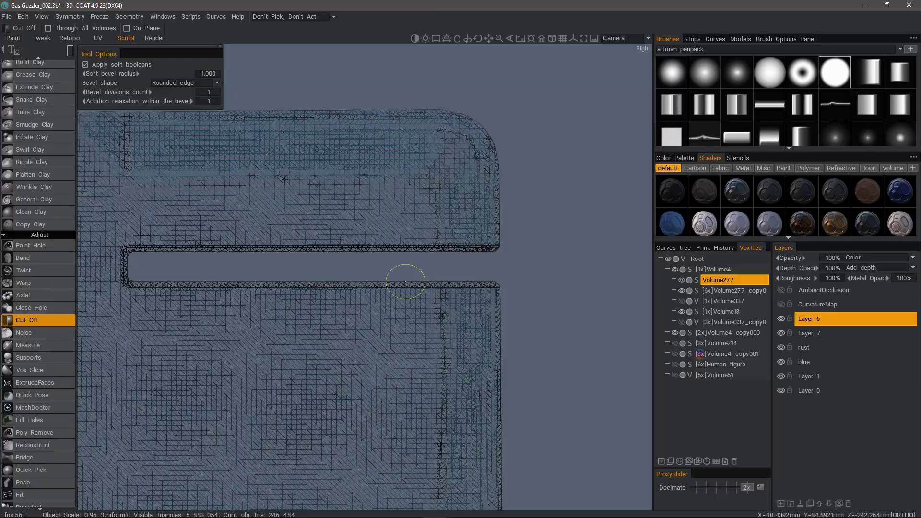
{"action": "left_click", "coordinate": [551, 38]}
{"action": "mouse_move", "coordinate": [494, 82]}
{"action": "left_mouse_down", "text": "alt"}
{"action": "mouse_move", "coordinate": [390, 205]}
{"action": "mouse_move", "coordinate": [386, 249]}
{"action": "mouse_move", "coordinate": [527, 284]}
{"action": "mouse_move", "coordinate": [537, 273]}
{"action": "mouse_move", "coordinate": [522, 218]}
{"action": "mouse_move", "coordinate": [427, 175]}
{"action": "mouse_move", "coordinate": [485, 222]}
{"action": "mouse_move", "coordinate": [480, 216]}
{"action": "left_mouse_up", "text": "alt"}
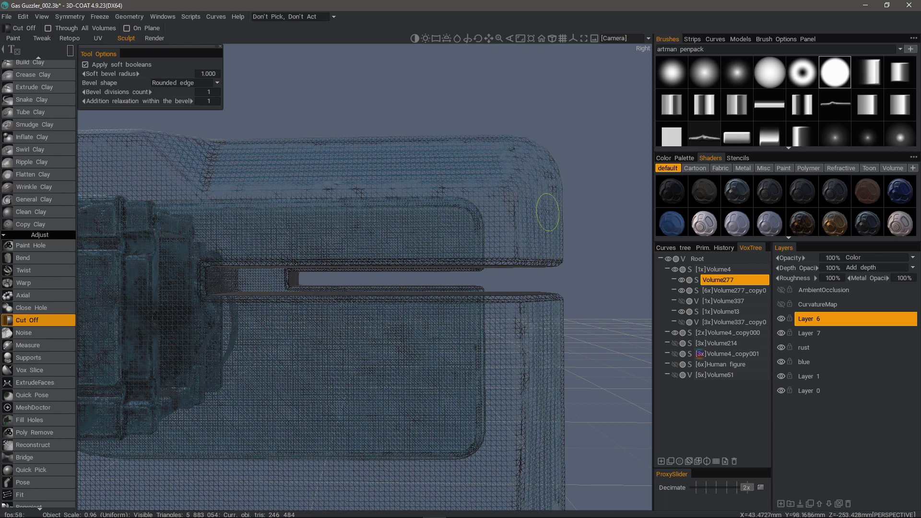
- Undo the slot cut and return to the orthographic right view of the rear panel
{"action": "key", "text": "ctrl+z"}
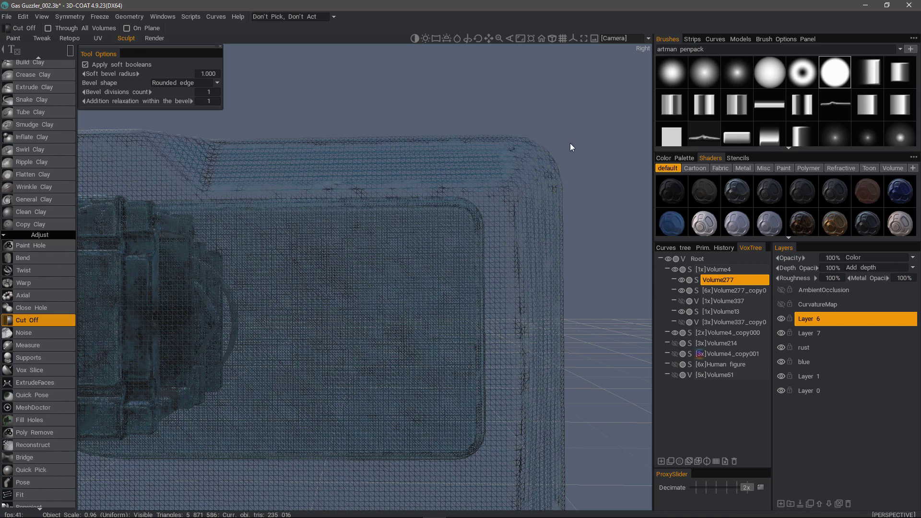
{"action": "key", "text": "5"}
{"action": "key", "text": "6"}
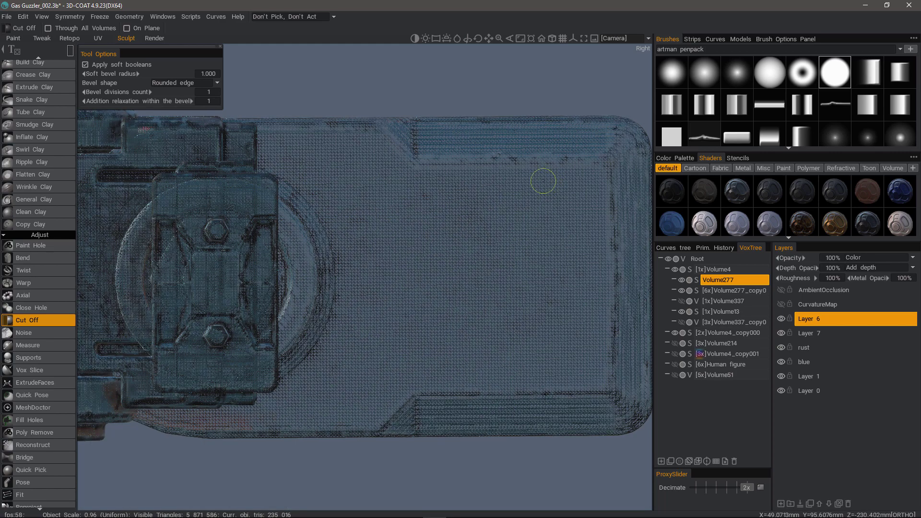
{"action": "middle_click_drag", "start_coordinate": [514, 95], "coordinate": [414, 98]}
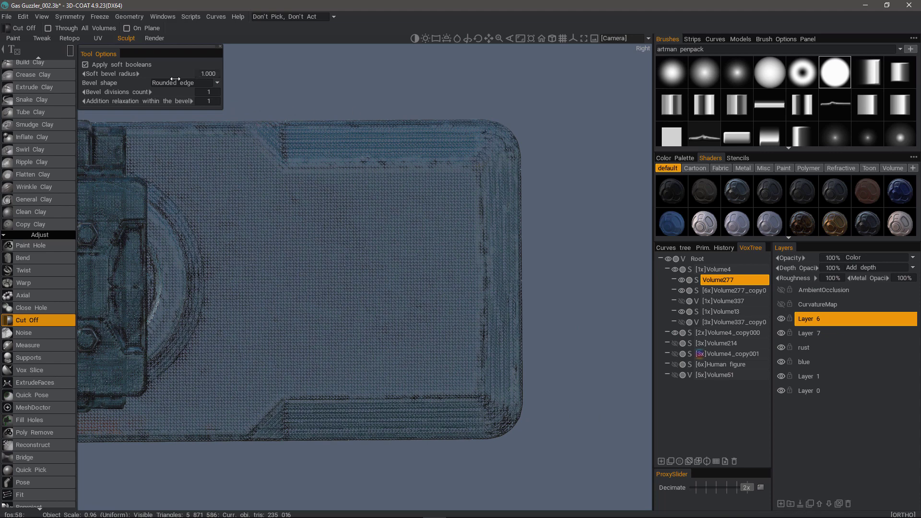
- Set the bevel divisions to 3 and the additional bevel relaxation to 2, and cut a horizontal slot into the rear panel's outer end
{"action": "left_click_drag", "start_coordinate": [143, 91], "coordinate": [190, 100]}
{"action": "left_click_drag", "start_coordinate": [543, 207], "coordinate": [281, 231]}
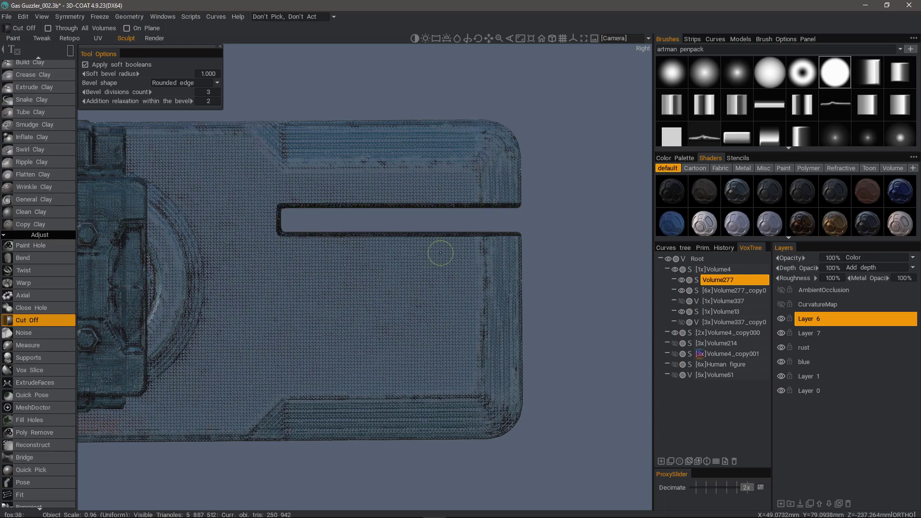
- Examine the bevel topology along the slot's edges and at its corners in wireframe
{"action": "scroll", "coordinate": [576, 221], "scroll_direction": "up", "scroll_amount": 2}
{"action": "right_click_drag", "start_coordinate": [593, 223], "coordinate": [674, 204]}
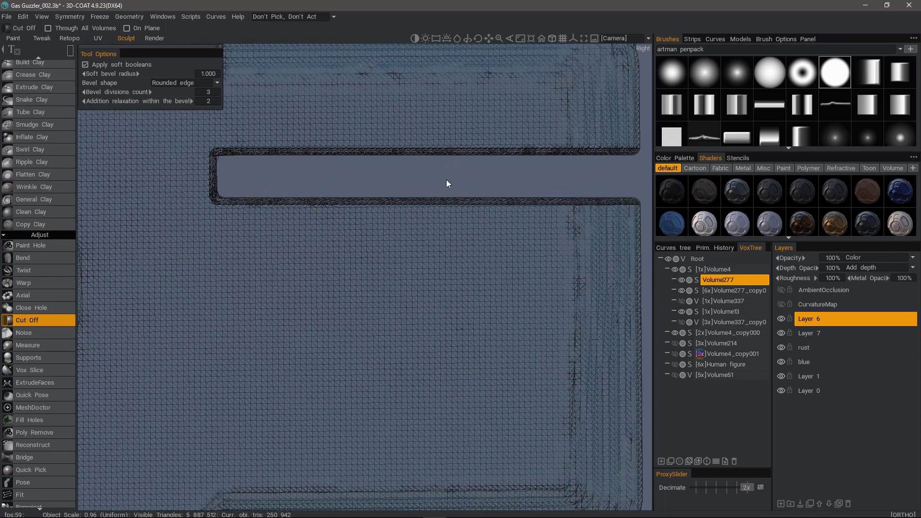
{"action": "middle_click_drag", "start_coordinate": [447, 179], "coordinate": [190, 235]}
{"action": "right_click_drag", "start_coordinate": [419, 228], "coordinate": [545, 180]}
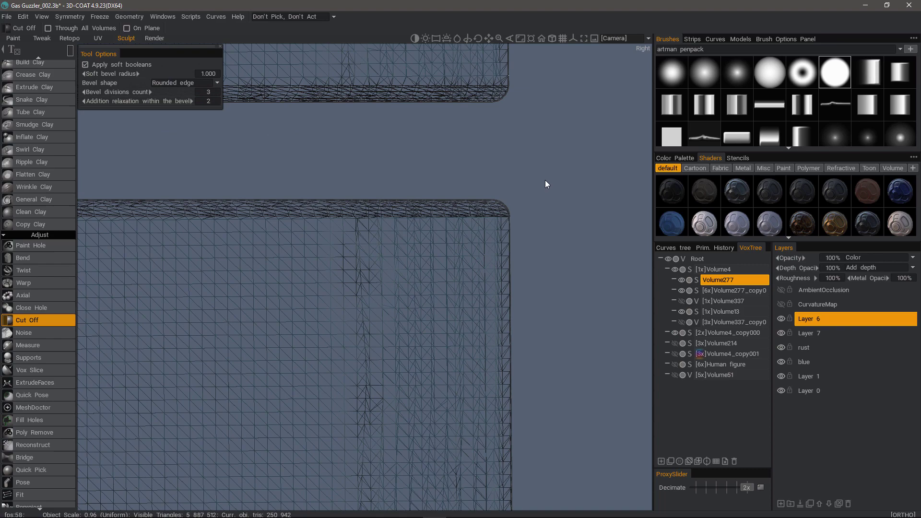
{"action": "middle_click_drag", "start_coordinate": [451, 179], "coordinate": [332, 298]}
{"action": "scroll", "coordinate": [494, 278], "scroll_direction": "up", "scroll_amount": 3}
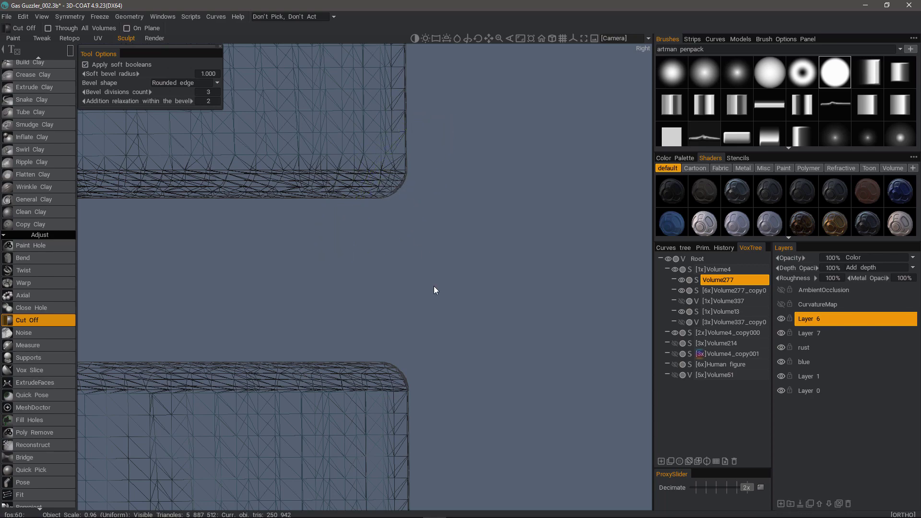
{"action": "right_click_drag", "start_coordinate": [444, 289], "coordinate": [168, 270]}
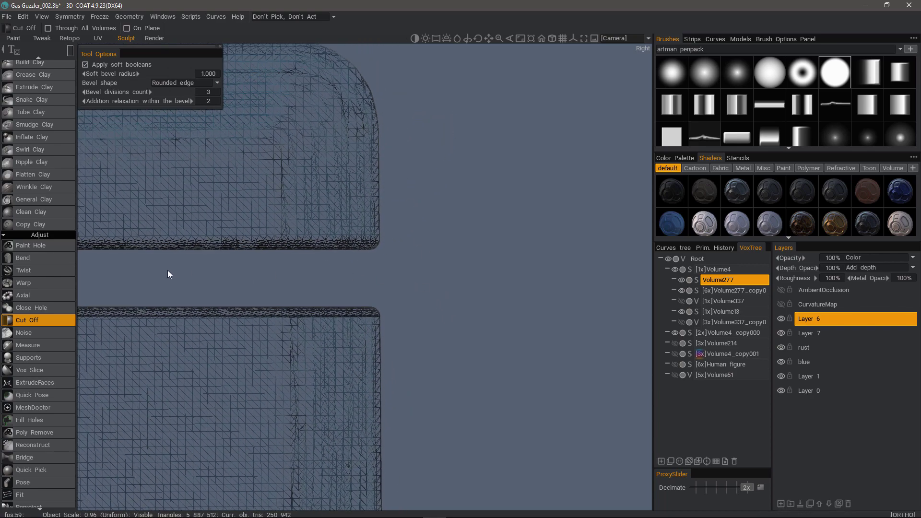
{"action": "middle_click_drag", "start_coordinate": [379, 281], "coordinate": [415, 260]}
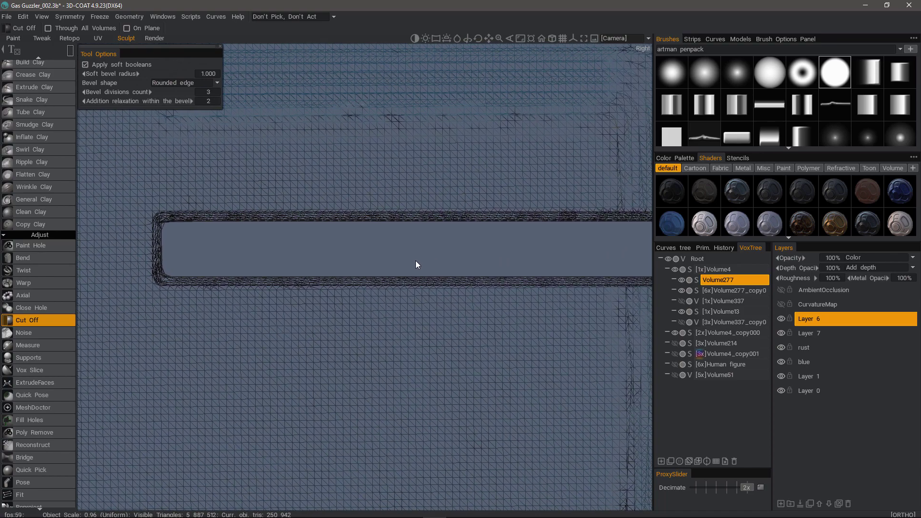
- Set the Cut Off soft bevel radius to 0.5 and the bevel shape to Flat bevel
{"action": "right_click_drag", "start_coordinate": [417, 261], "coordinate": [216, 243]}
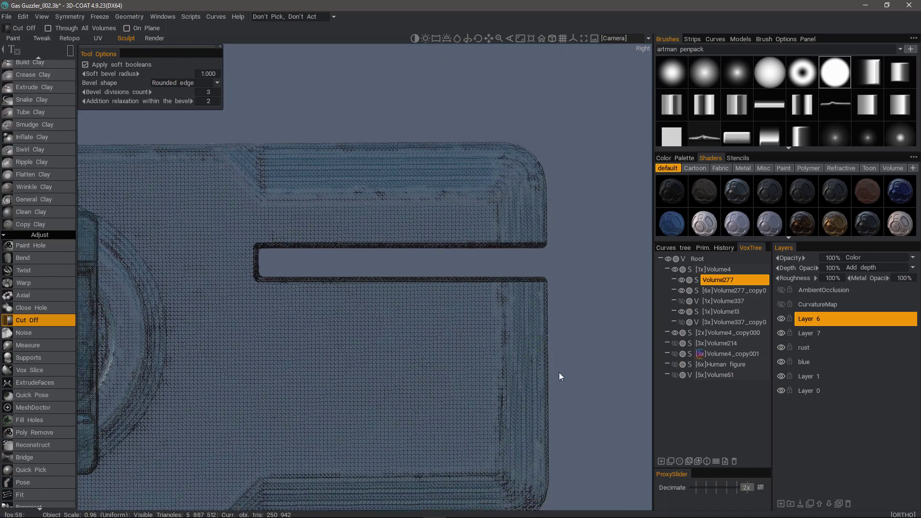
{"action": "middle_click_drag", "start_coordinate": [573, 372], "coordinate": [570, 305]}
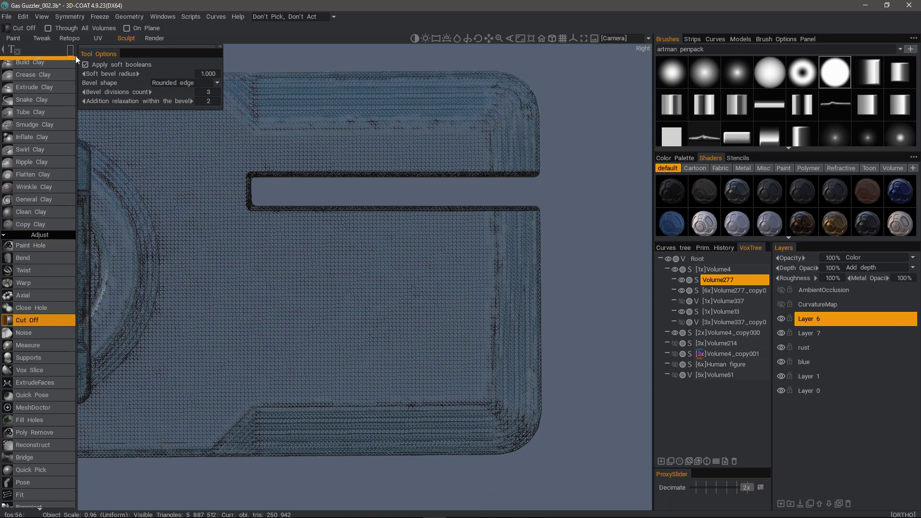
{"action": "mouse_move", "coordinate": [70, 52]}
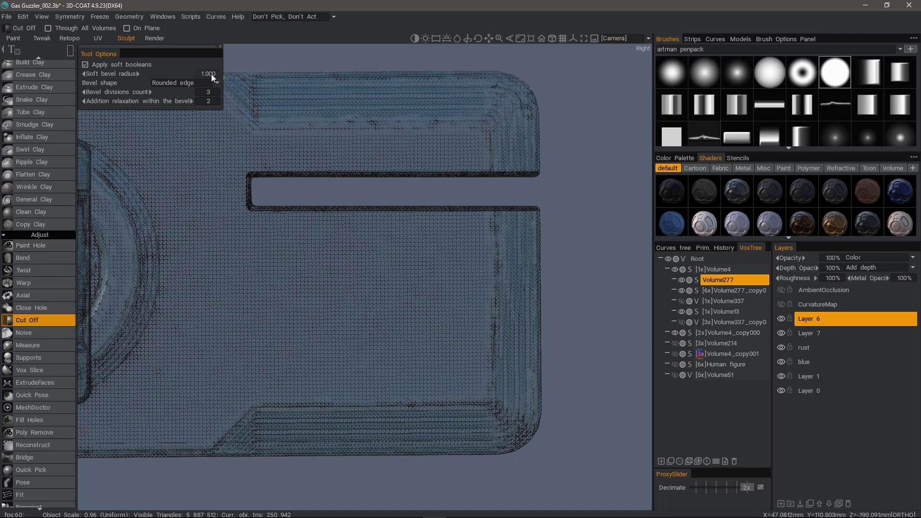
{"action": "left_click", "coordinate": [210, 73]}
{"action": "type", "text": ".5"}
{"action": "left_click", "coordinate": [225, 74]}
{"action": "left_click", "coordinate": [188, 84]}
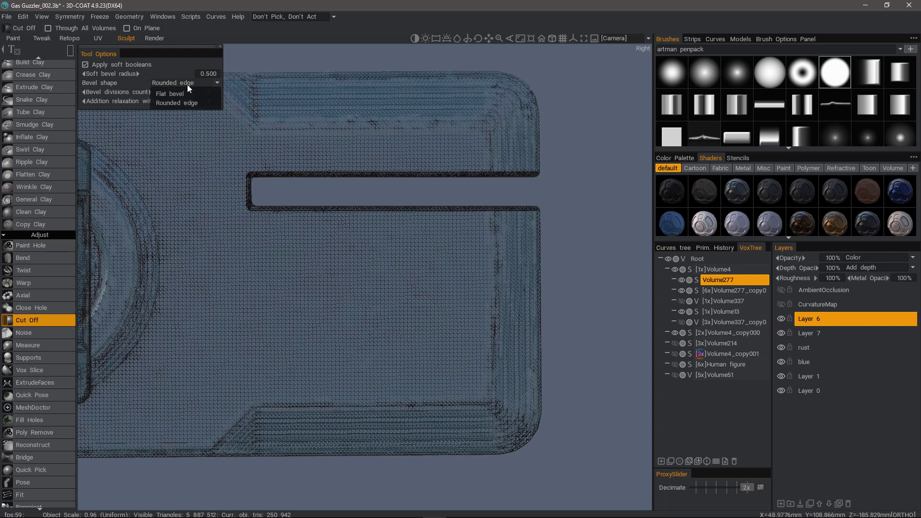
{"action": "left_click", "coordinate": [180, 96]}
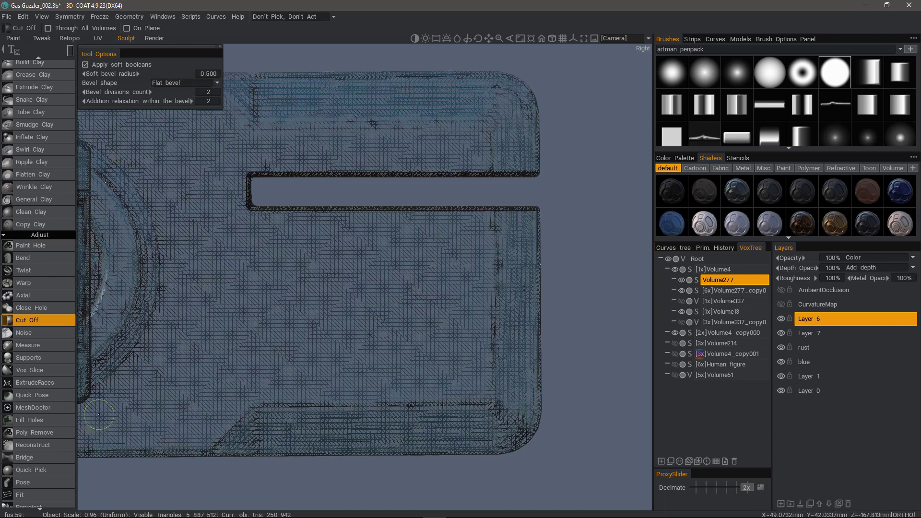
- Draw a vertical Measure guide line about 47 mm long, from the slot's inner end down to the panel's lower raised edge
{"action": "left_click", "coordinate": [35, 346]}
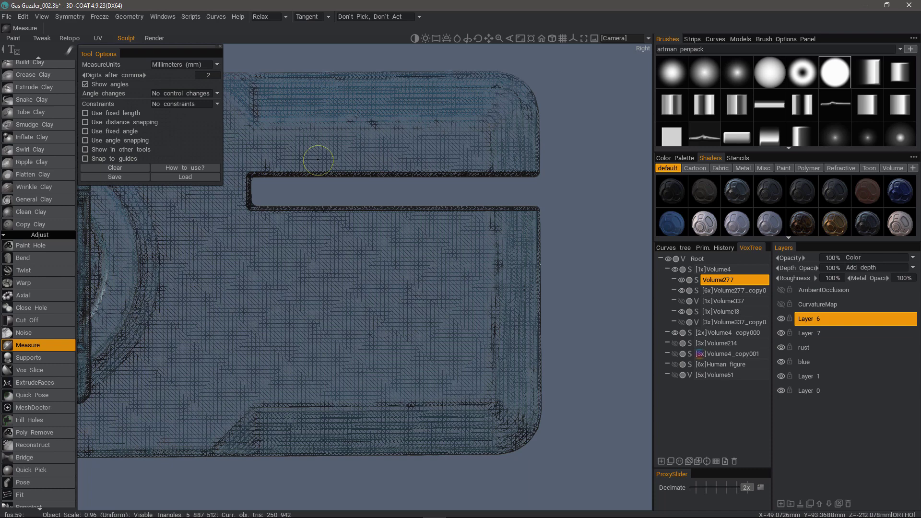
{"action": "middle_click_drag", "start_coordinate": [319, 159], "coordinate": [431, 152]}
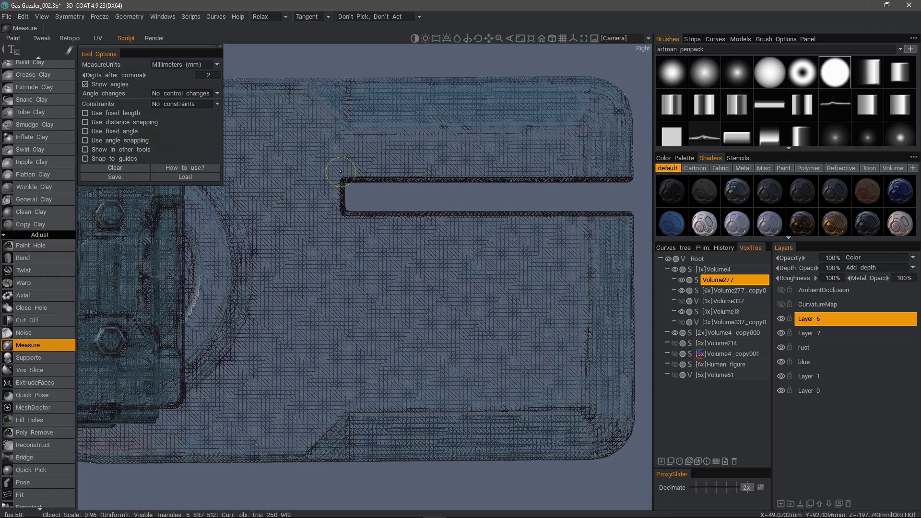
{"action": "left_click_drag", "start_coordinate": [342, 172], "coordinate": [347, 404]}
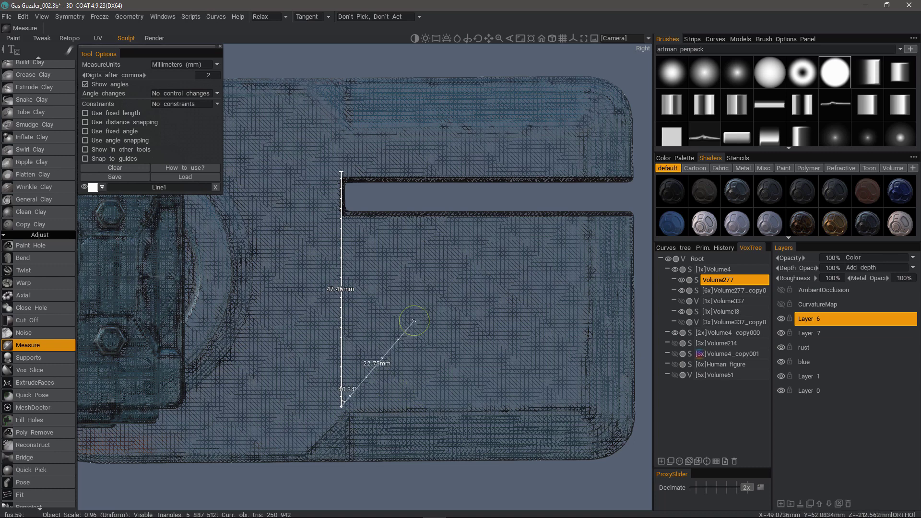
{"action": "key", "text": "Escape"}
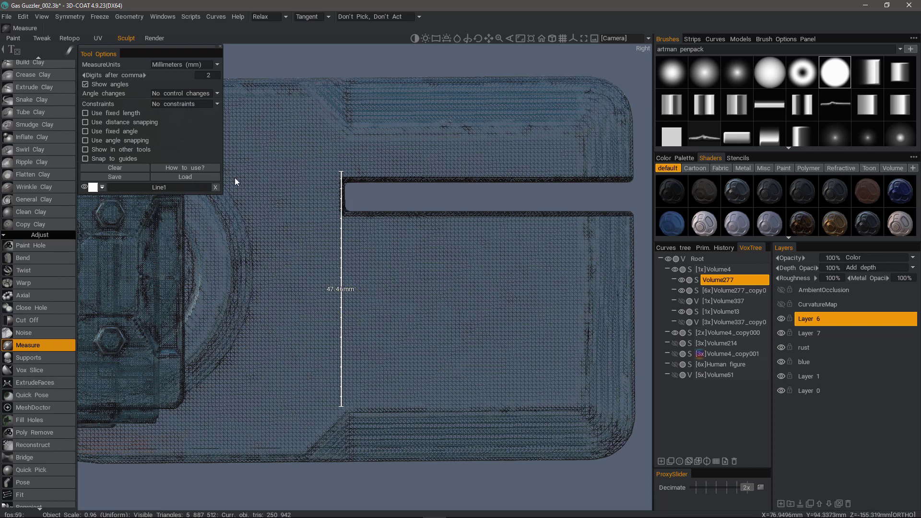
- Make the measure guide show in other tools, enable snapping to guides, and toggle the guide line's visibility off and on
{"action": "left_click", "coordinate": [88, 148]}
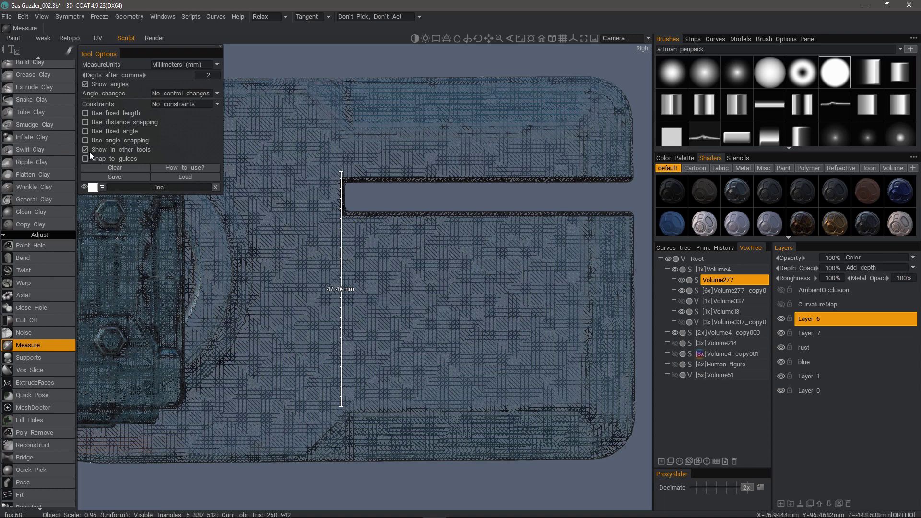
{"action": "left_click", "coordinate": [85, 158]}
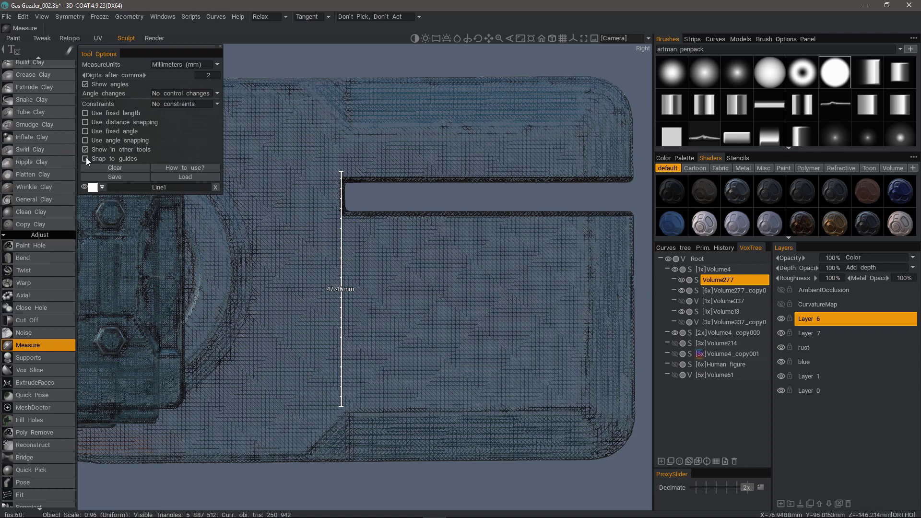
{"action": "left_click", "coordinate": [84, 187]}
{"action": "left_click", "coordinate": [83, 187]}
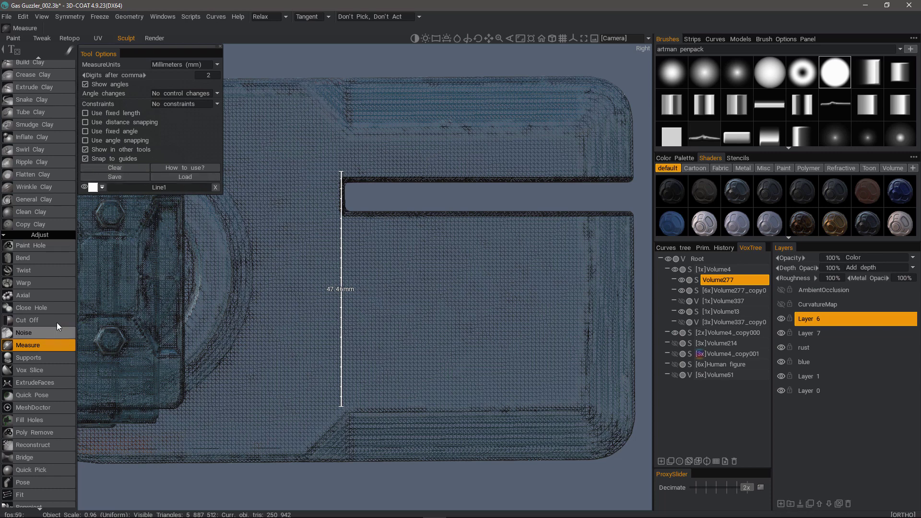
- Cut a tapered polygonal opening with a small square notch in its lower edge below the slot, snapping its inner side to the guide line
{"action": "left_click", "coordinate": [36, 320]}
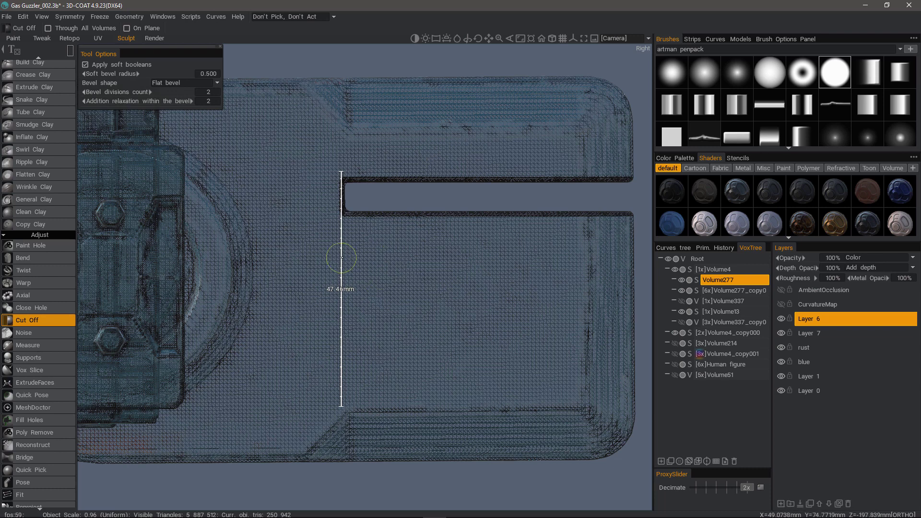
{"action": "key", "text": "e"}
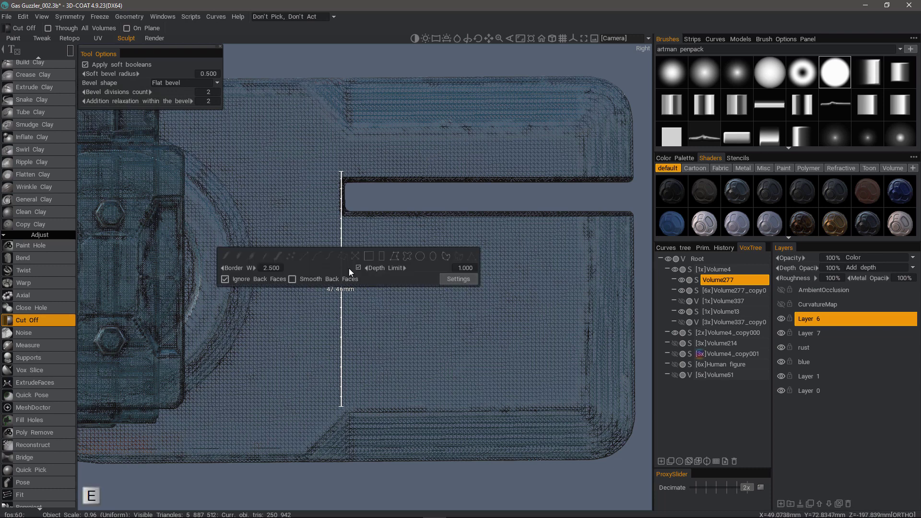
{"action": "left_click", "coordinate": [394, 257]}
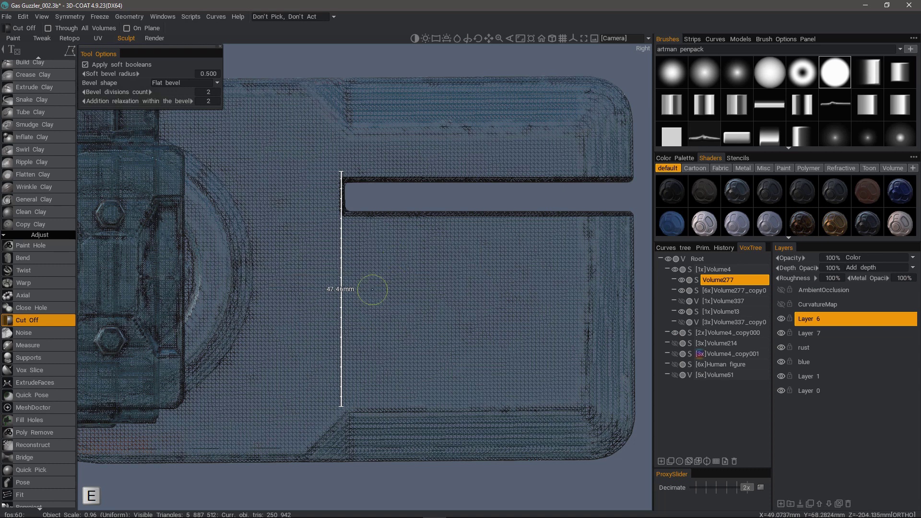
{"action": "left_click", "coordinate": [341, 248]}
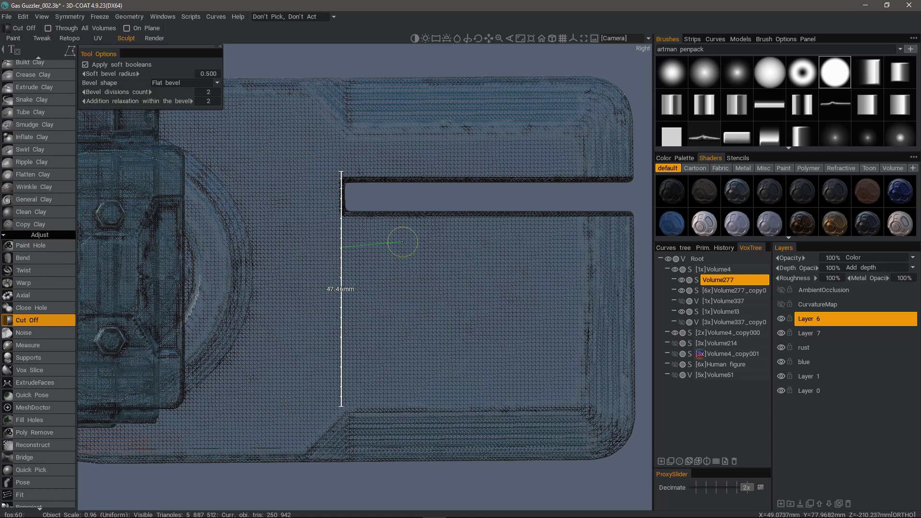
{"action": "left_click", "coordinate": [590, 248]}
{"action": "left_click", "coordinate": [591, 265]}
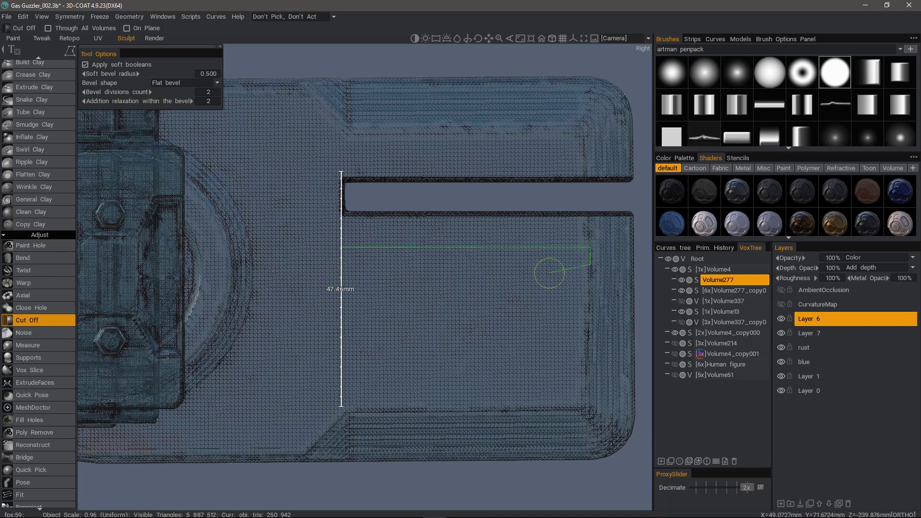
{"action": "left_click", "coordinate": [501, 280]}
{"action": "left_click", "coordinate": [501, 263]}
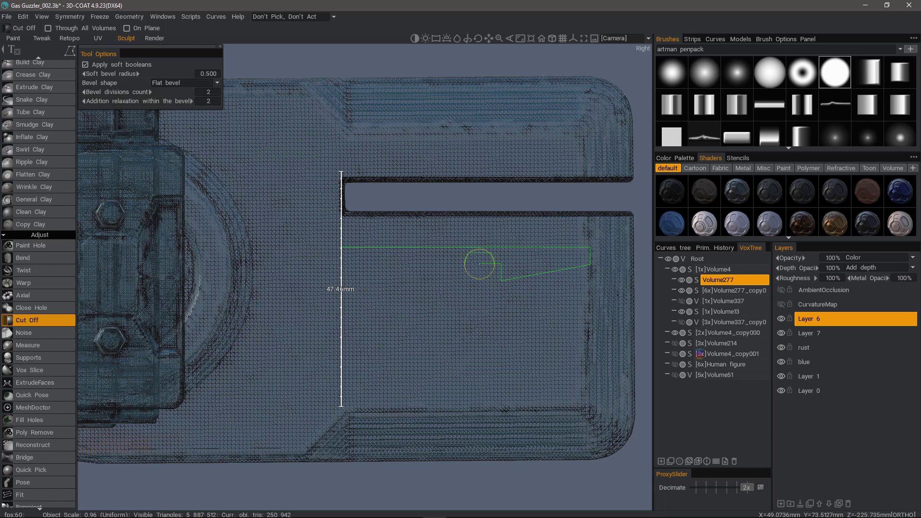
{"action": "left_click", "coordinate": [479, 263]}
{"action": "left_click", "coordinate": [480, 286]}
{"action": "left_click", "coordinate": [341, 306]}
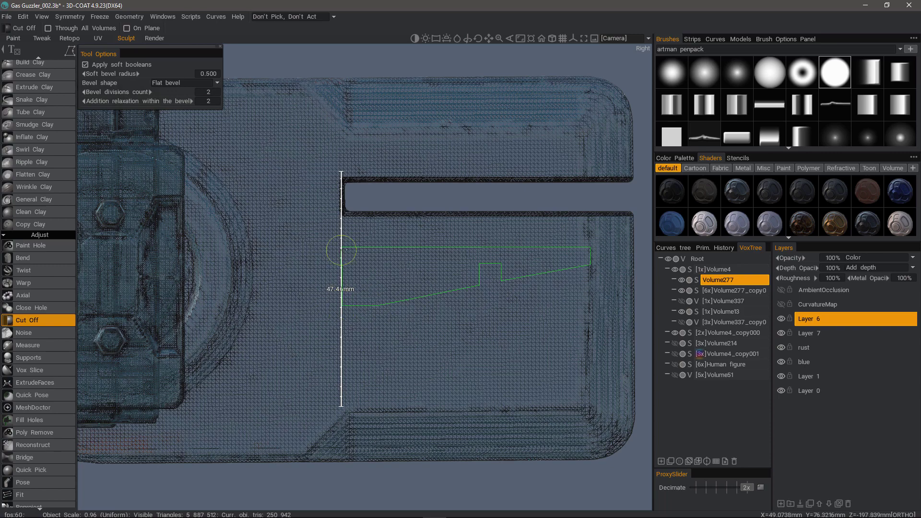
{"action": "left_click", "coordinate": [341, 248]}
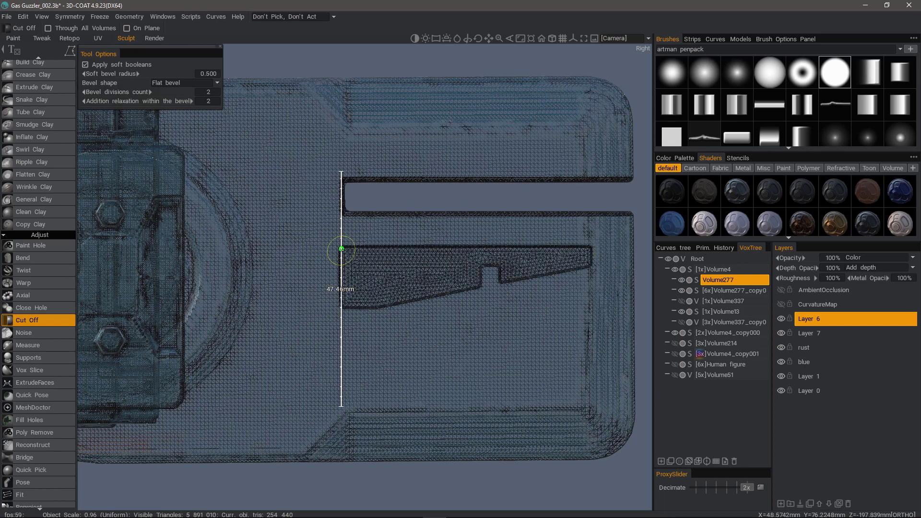
- Turn off the wireframe and examine the new cutout and its beveled edges on the vehicle part in perspective
{"action": "left_click_drag", "start_coordinate": [397, 282], "coordinate": [263, 331], "text": "alt"}
{"action": "key", "text": "w"}
{"action": "right_click_drag", "start_coordinate": [264, 331], "coordinate": [337, 270], "text": "alt"}
{"action": "left_click_drag", "start_coordinate": [338, 269], "coordinate": [475, 253], "text": "alt"}
{"action": "left_click_drag", "start_coordinate": [444, 356], "coordinate": [312, 409], "text": "alt"}
{"action": "right_click_drag", "start_coordinate": [313, 410], "coordinate": [280, 339], "text": "alt"}
{"action": "middle_click_drag", "start_coordinate": [279, 339], "coordinate": [273, 254], "text": "alt"}
{"action": "scroll", "coordinate": [413, 208], "scroll_direction": "down", "scroll_amount": 6}
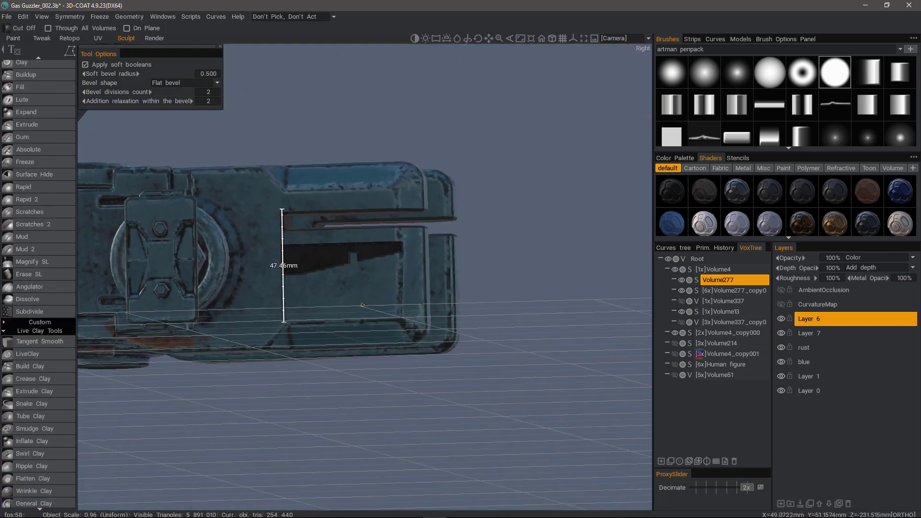
{"action": "mouse_move", "coordinate": [363, 305]}
{"action": "left_mouse_down", "text": "alt"}
{"action": "mouse_move", "coordinate": [307, 312]}
{"action": "mouse_move", "coordinate": [431, 225]}
{"action": "mouse_move", "coordinate": [365, 293]}
{"action": "left_mouse_up", "text": "alt"}
{"action": "middle_click_drag", "start_coordinate": [365, 293], "coordinate": [417, 278], "text": "alt"}
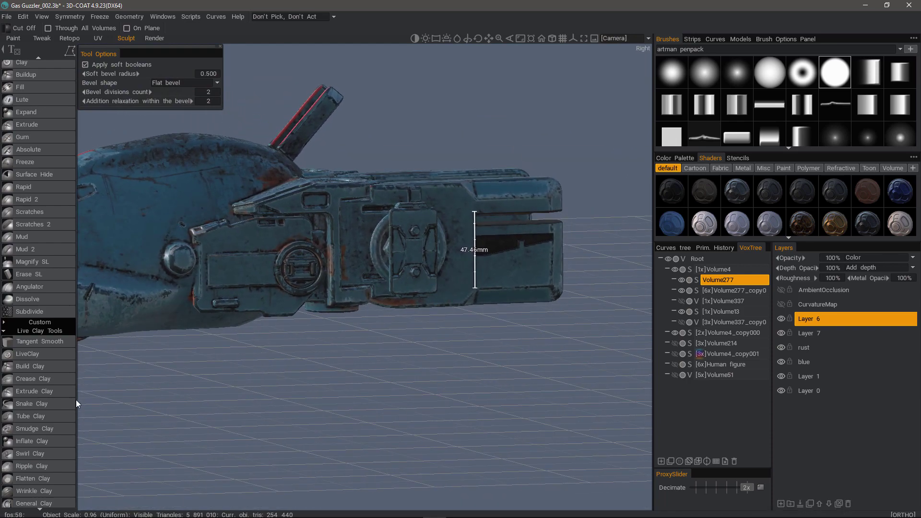
- Switch back to the Measure tool
{"action": "scroll", "coordinate": [48, 439], "scroll_direction": "down", "scroll_amount": 4}
{"action": "left_click", "coordinate": [46, 453]}
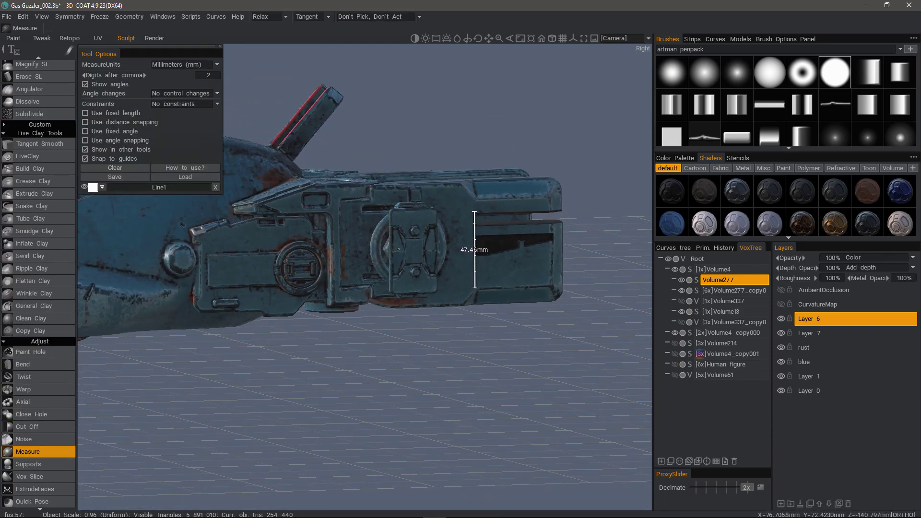